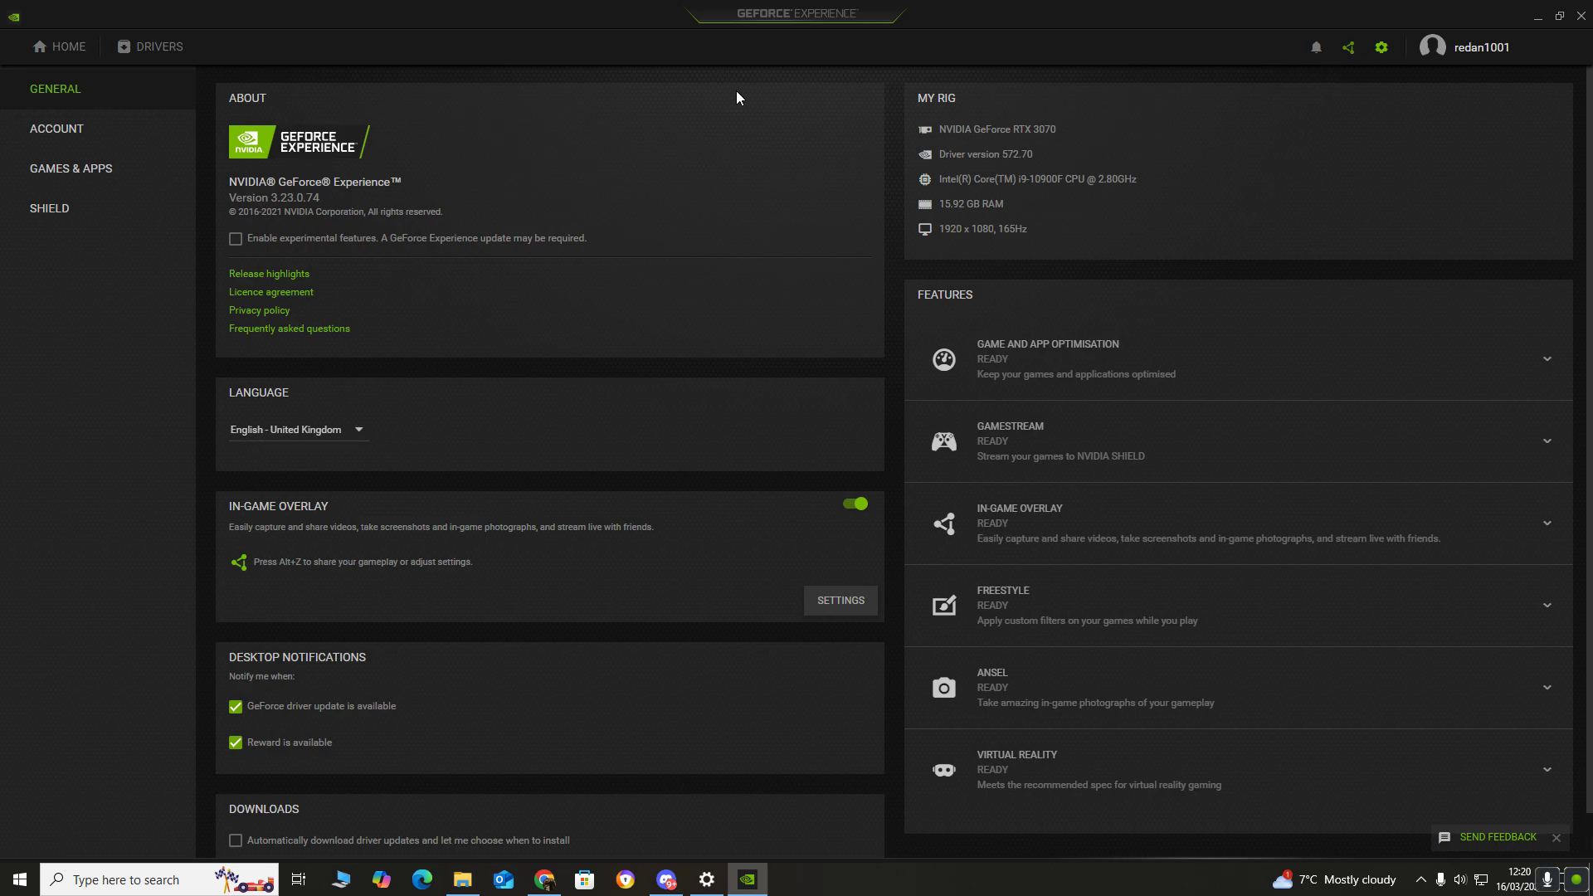
Open the in-game overlay's settings and view the Connect page of linked account logins.
{"action": "left_click", "coordinate": [1348, 60]}
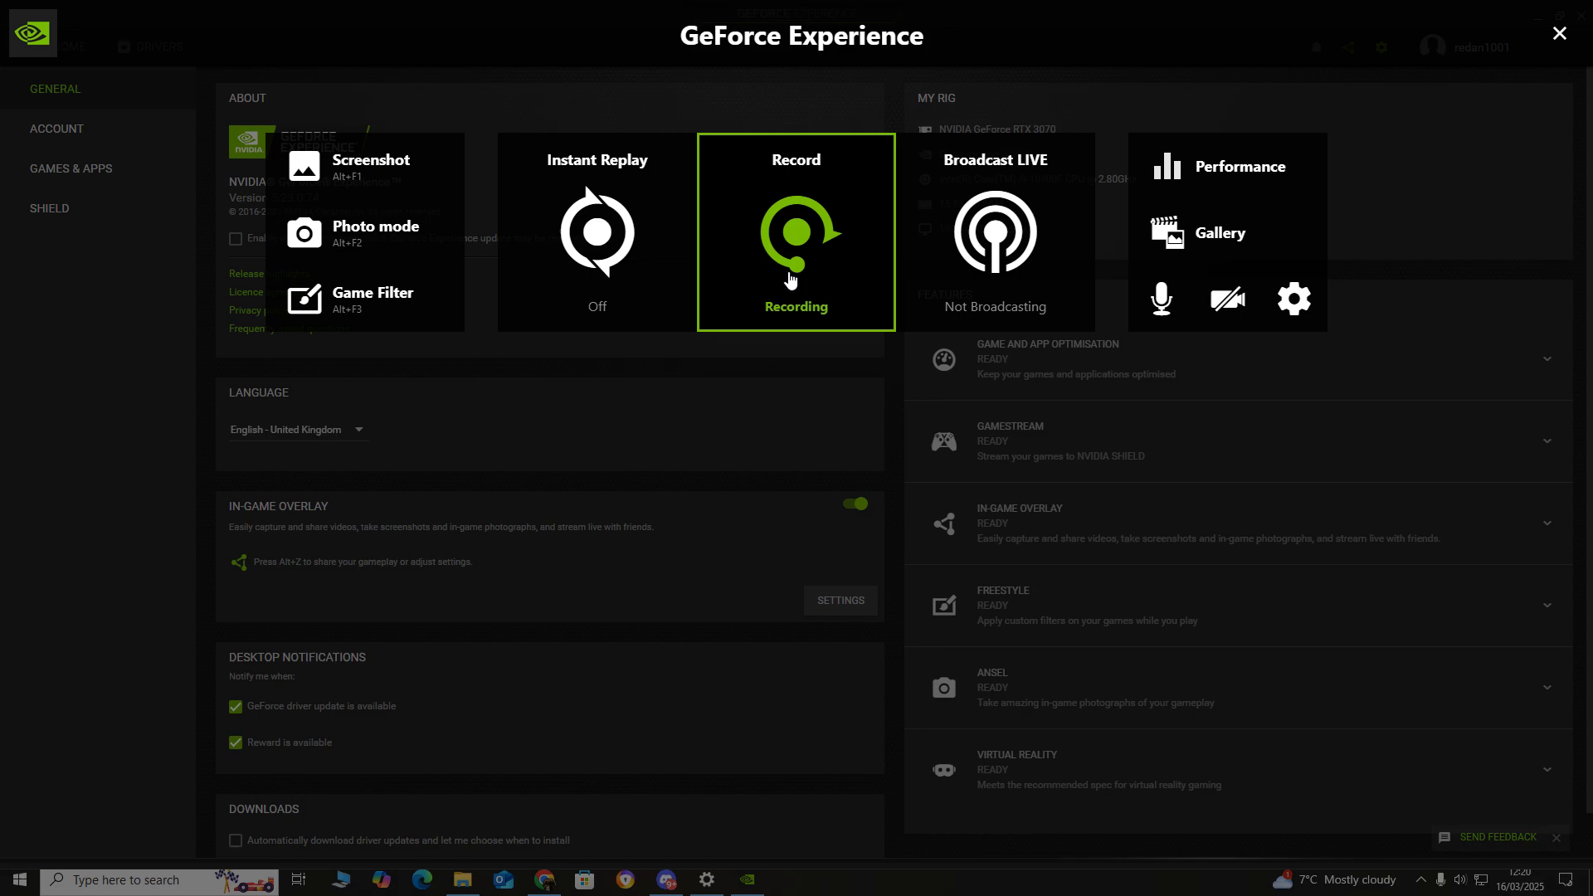
{"action": "left_click", "coordinate": [1303, 303]}
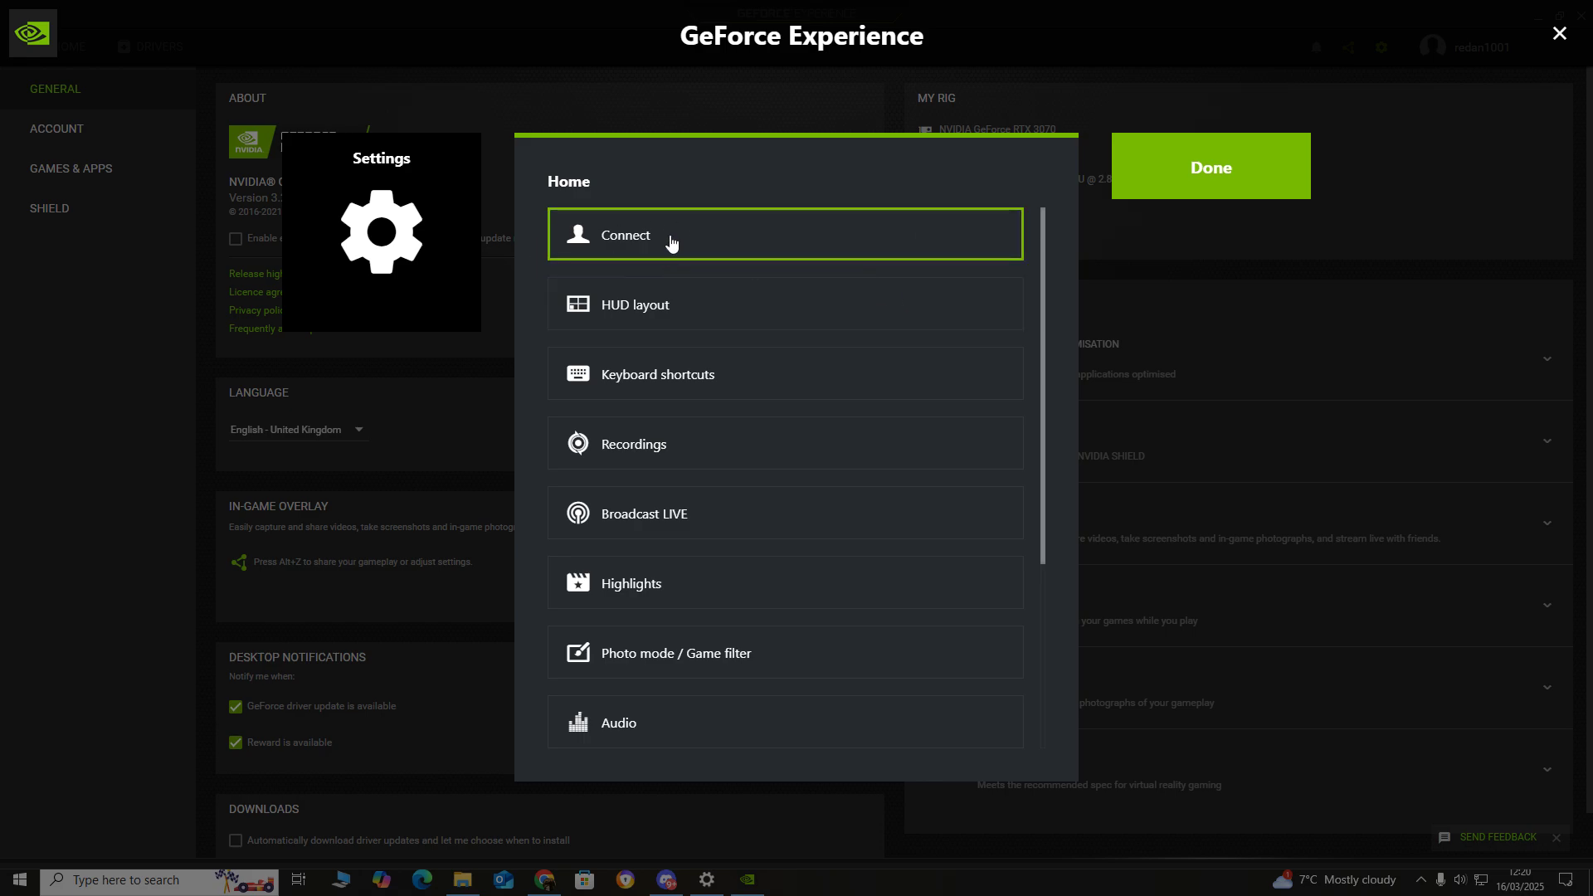
{"action": "left_click", "coordinate": [952, 246]}
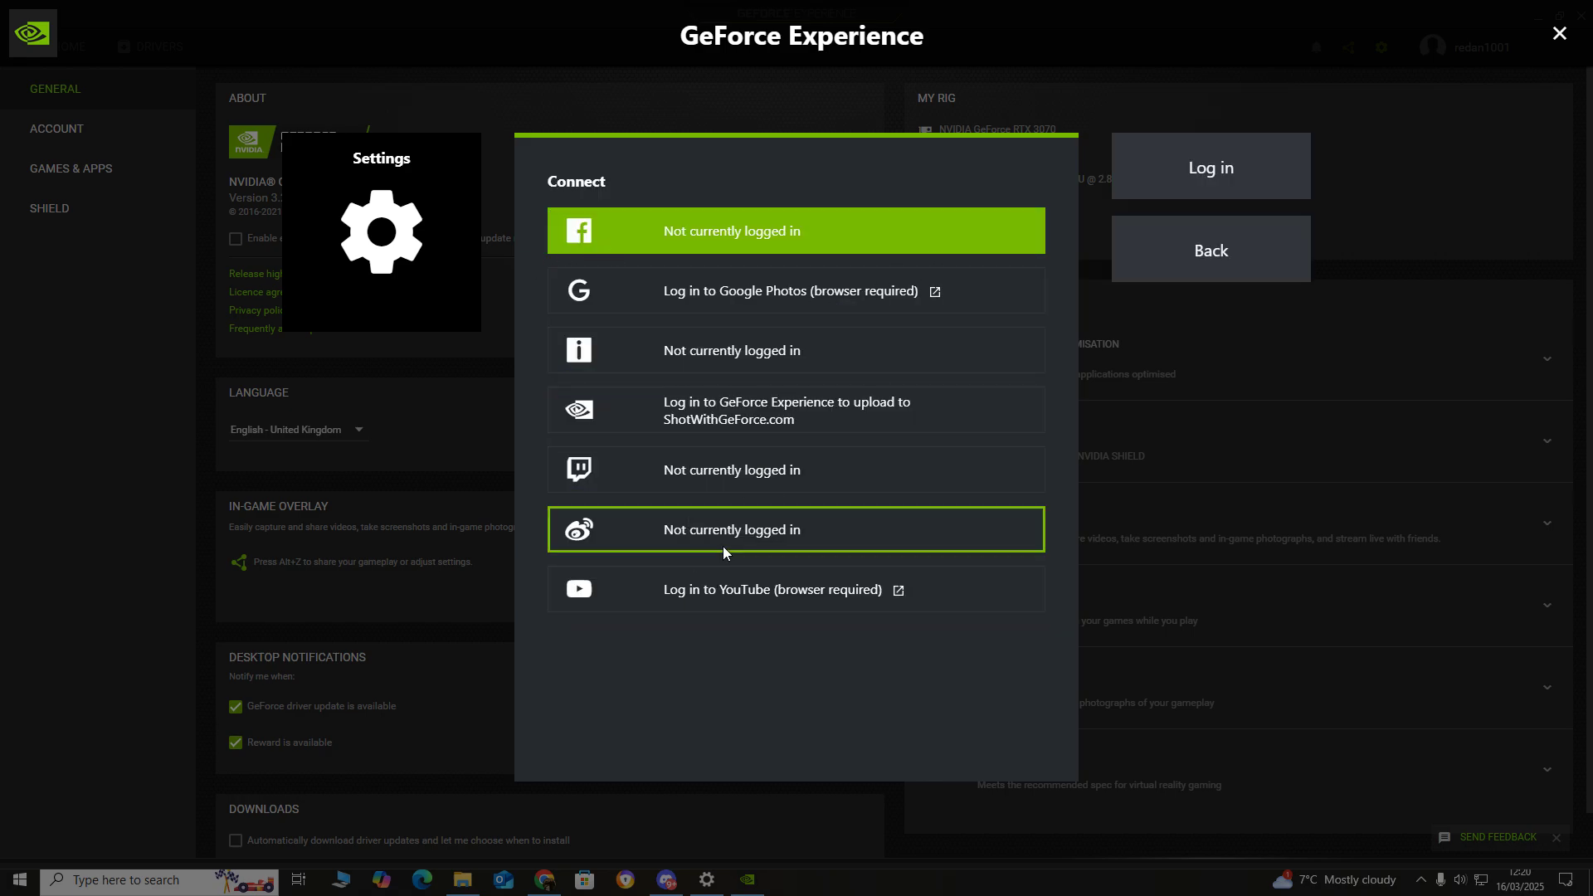
Leave the Connect page, close the settings, then reopen the overlay settings list.
{"action": "left_click", "coordinate": [1273, 258]}
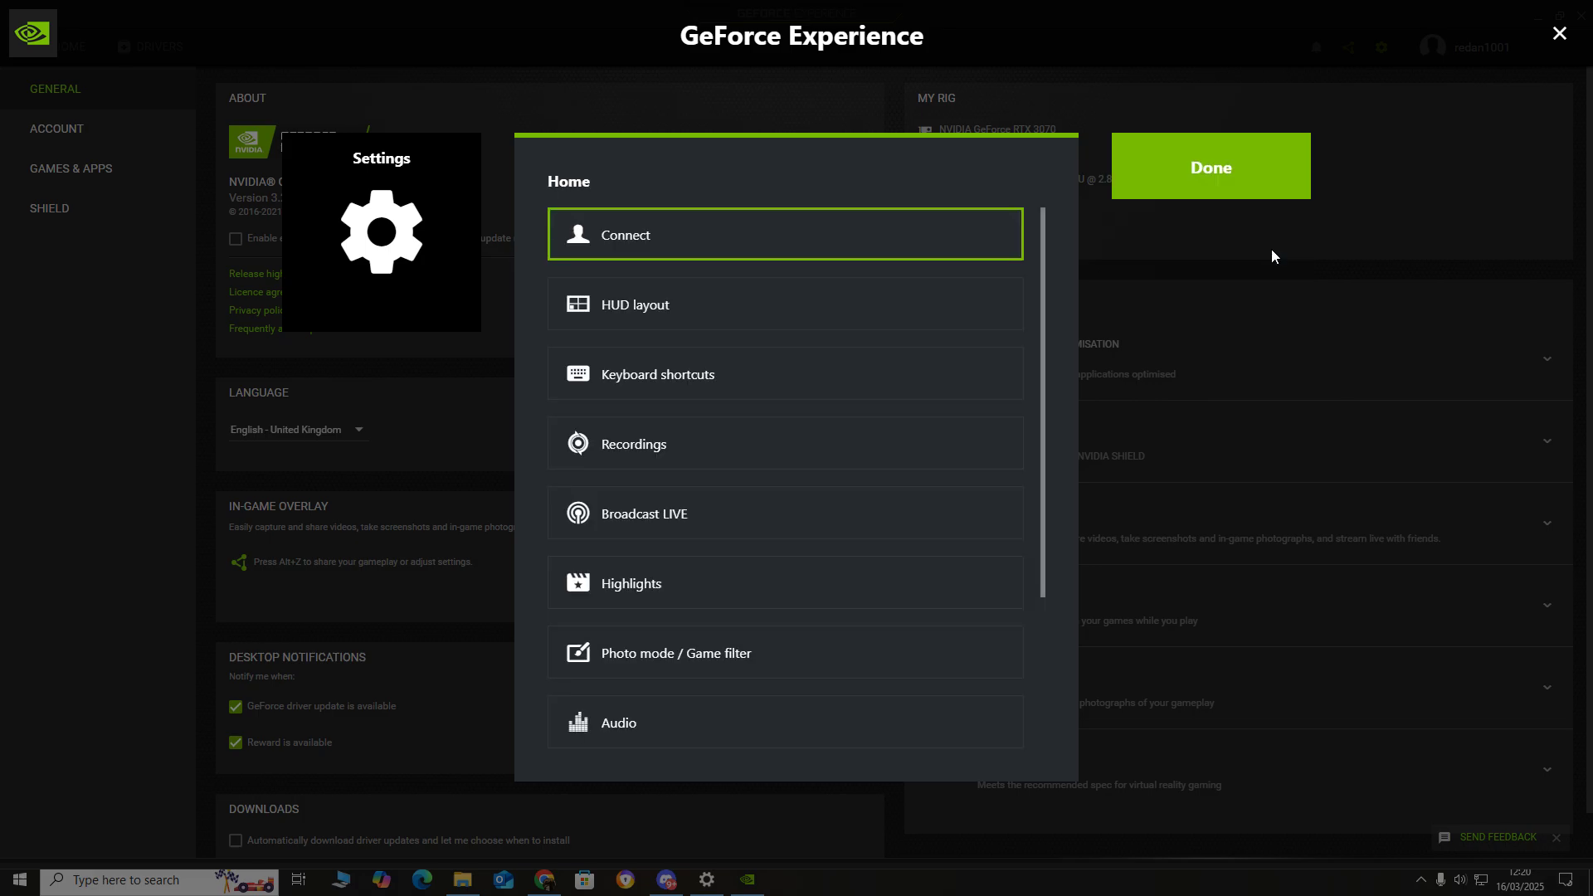
{"action": "left_click", "coordinate": [1269, 179]}
{"action": "left_click", "coordinate": [1294, 300]}
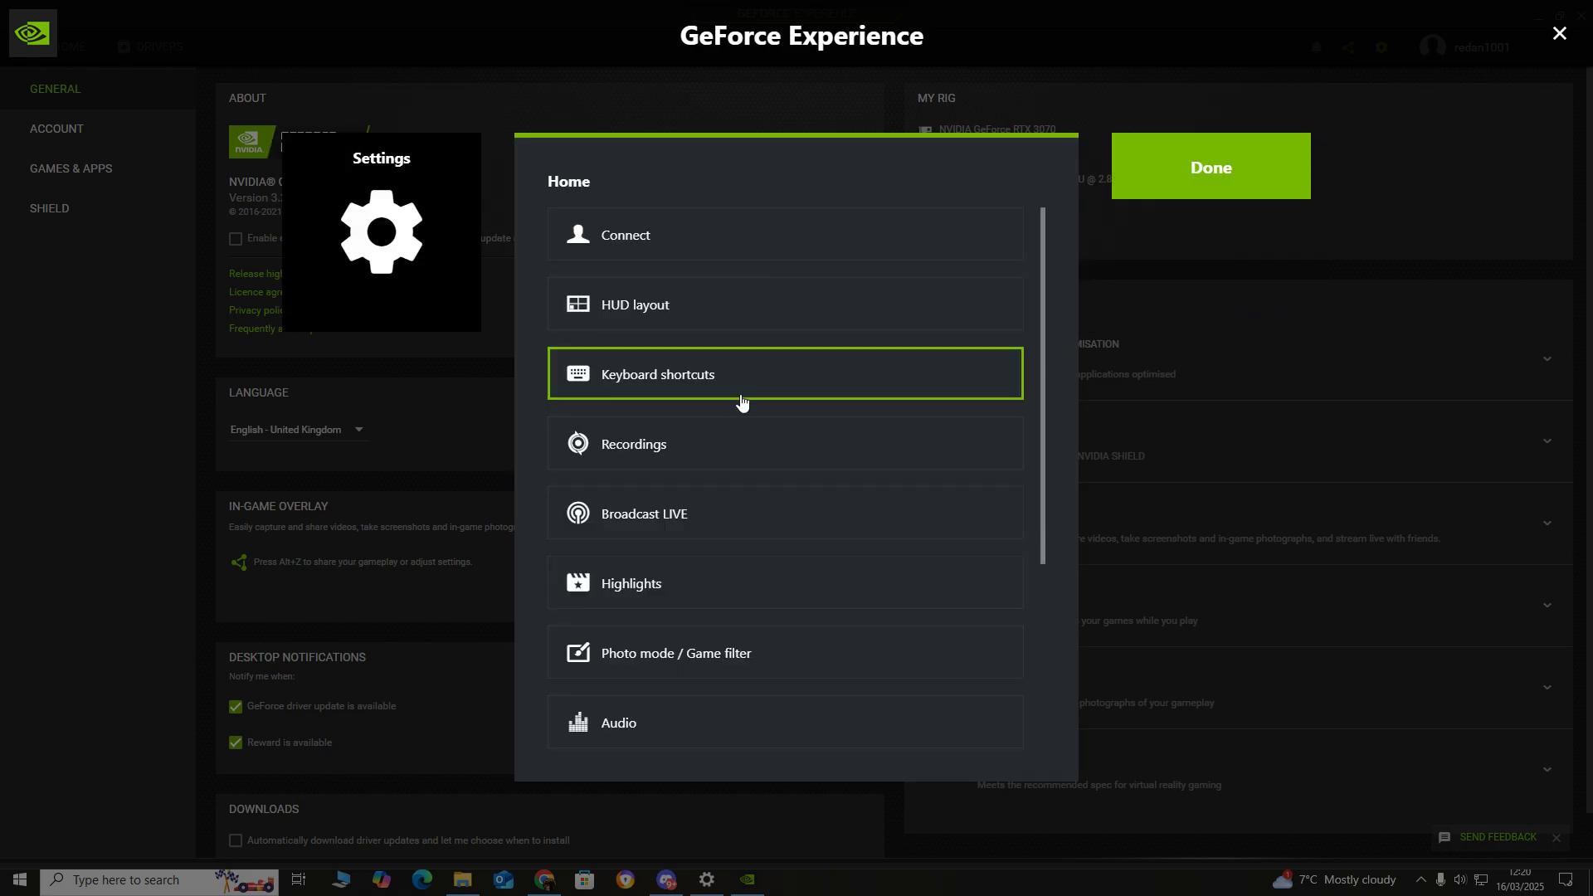
{"action": "left_click", "coordinate": [674, 388]}
{"action": "scroll", "coordinate": [777, 479], "scroll_direction": "down", "scroll_amount": 1}
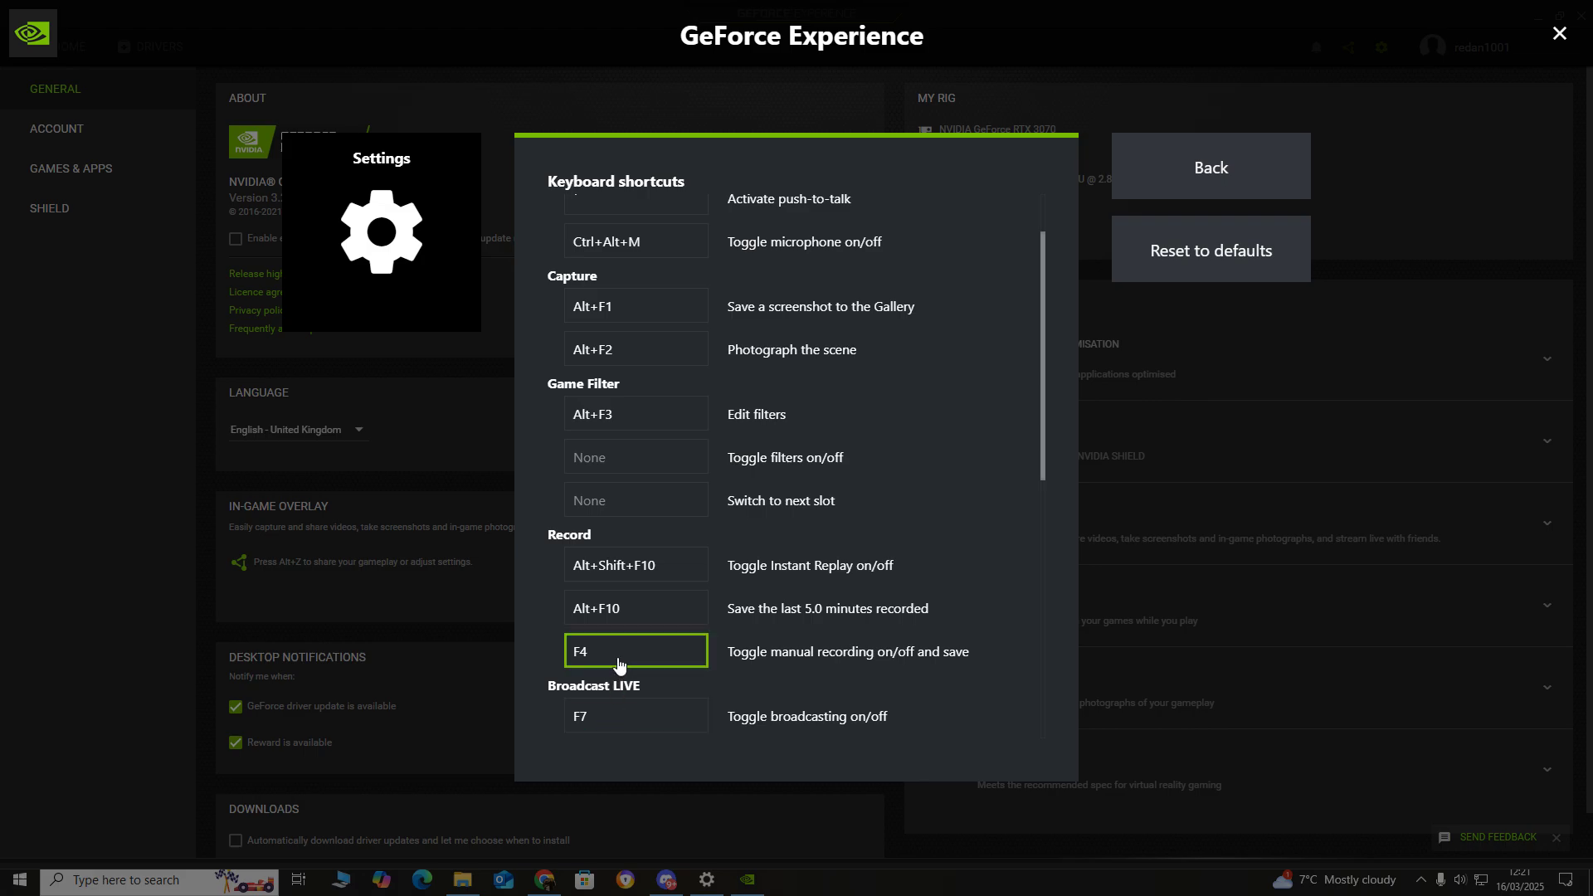
{"action": "left_click", "coordinate": [1216, 172]}
{"action": "left_click", "coordinate": [1217, 172]}
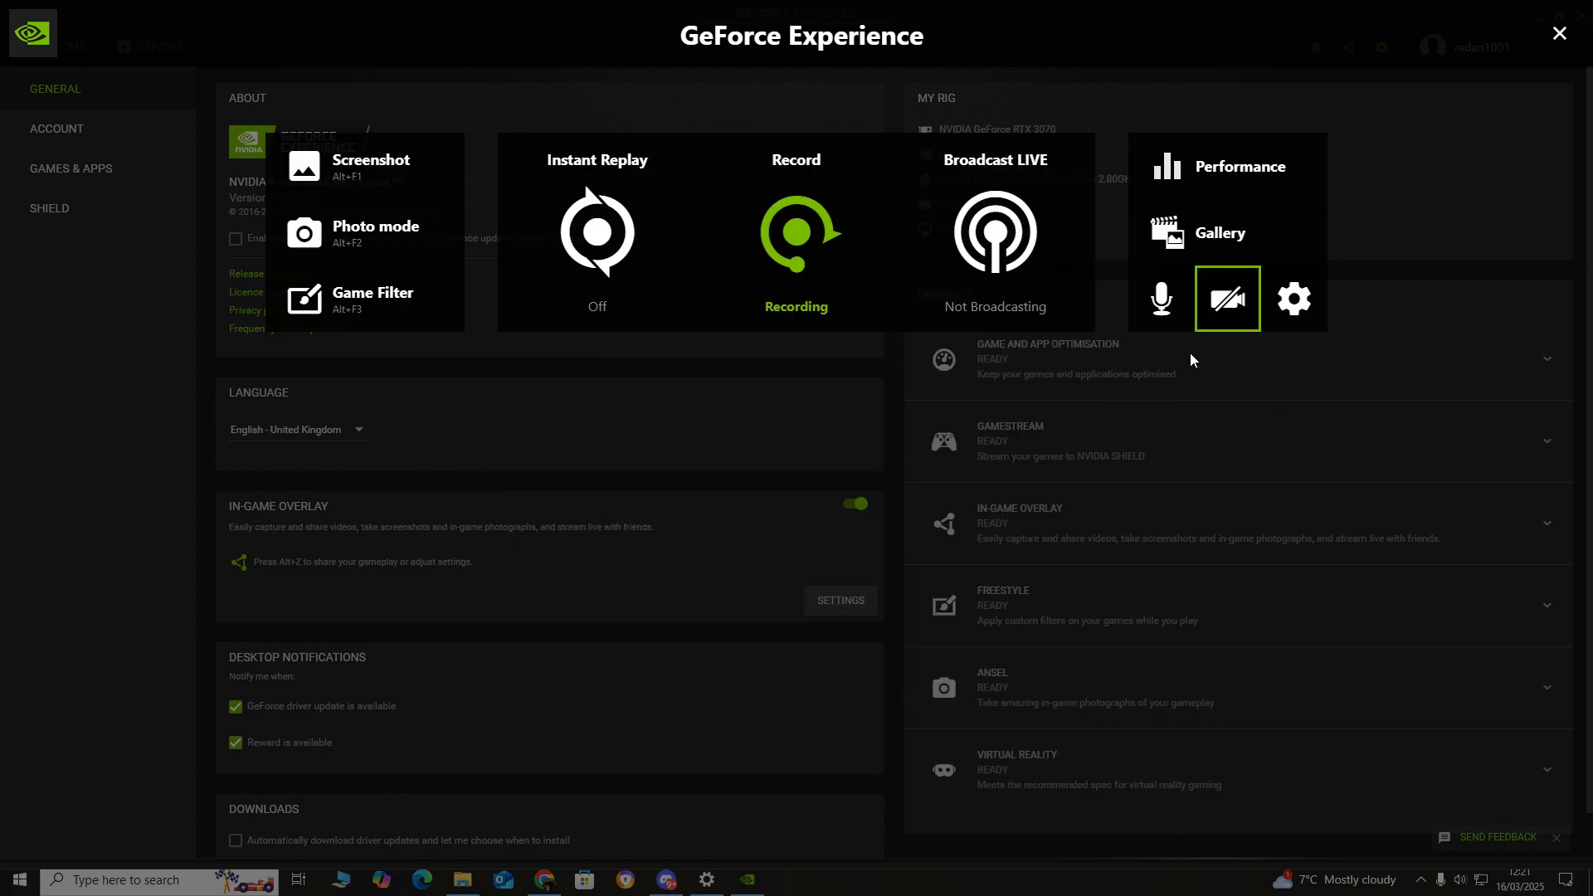
{"action": "left_click", "coordinate": [1161, 307]}
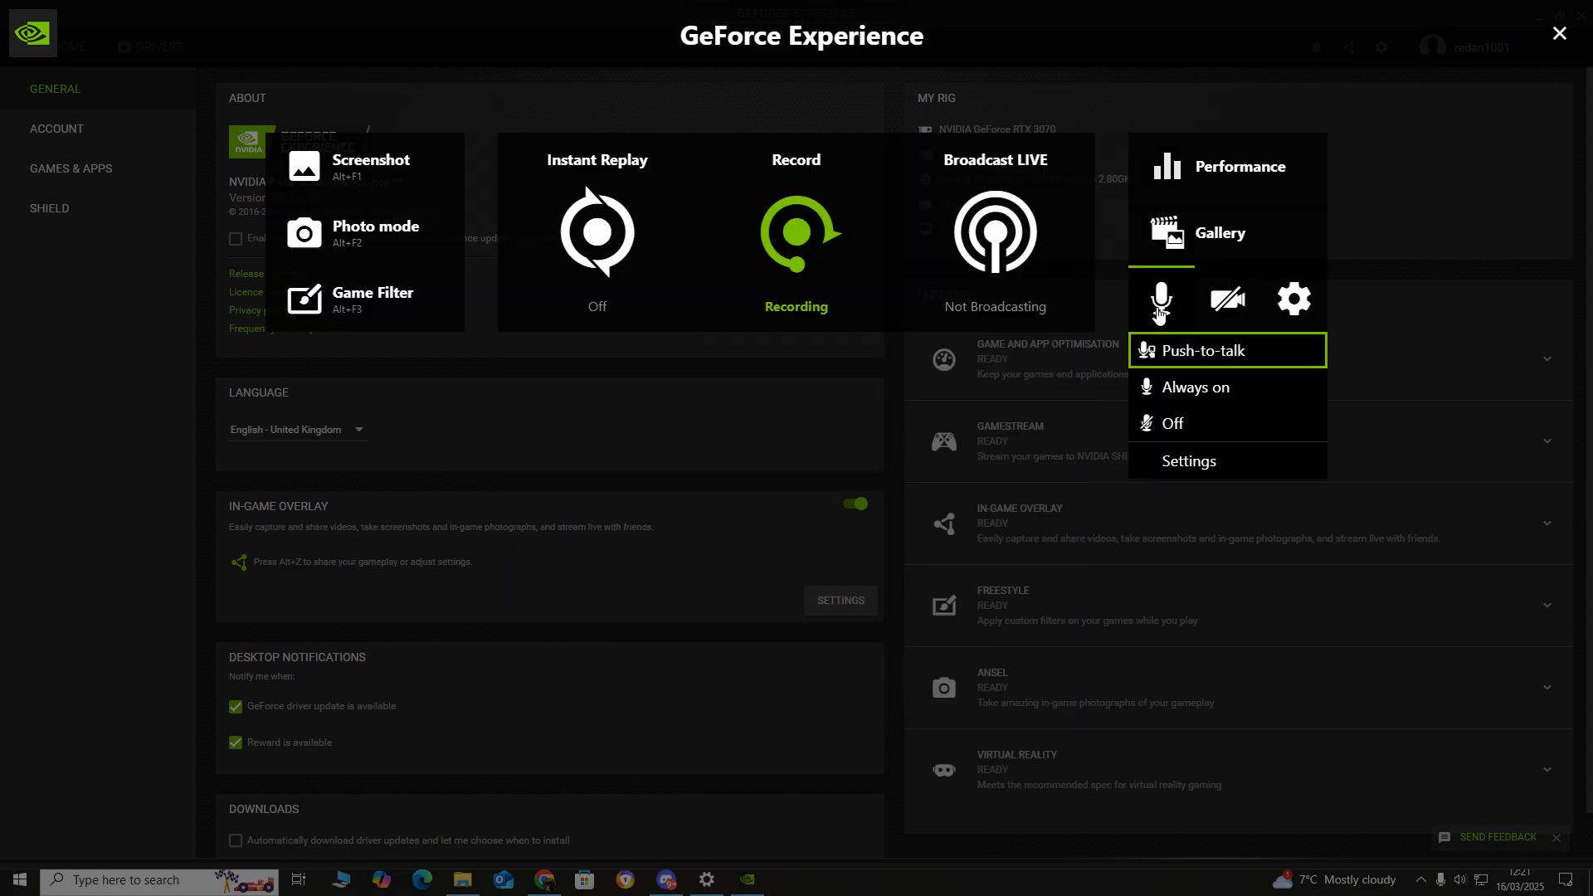
{"action": "left_click", "coordinate": [1193, 390]}
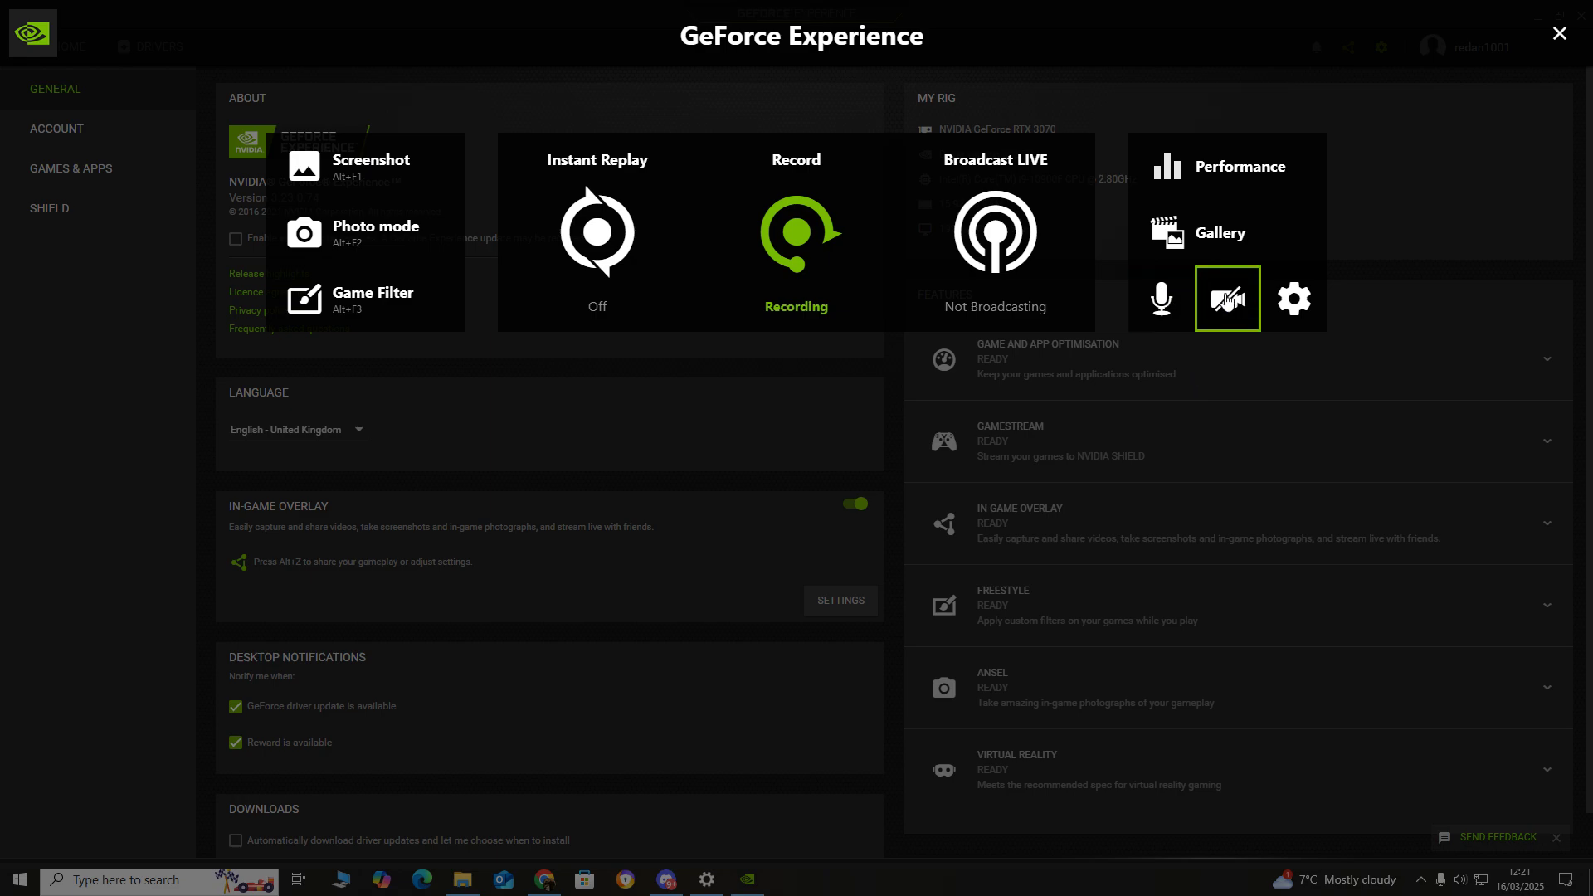
{"action": "left_click", "coordinate": [1229, 300]}
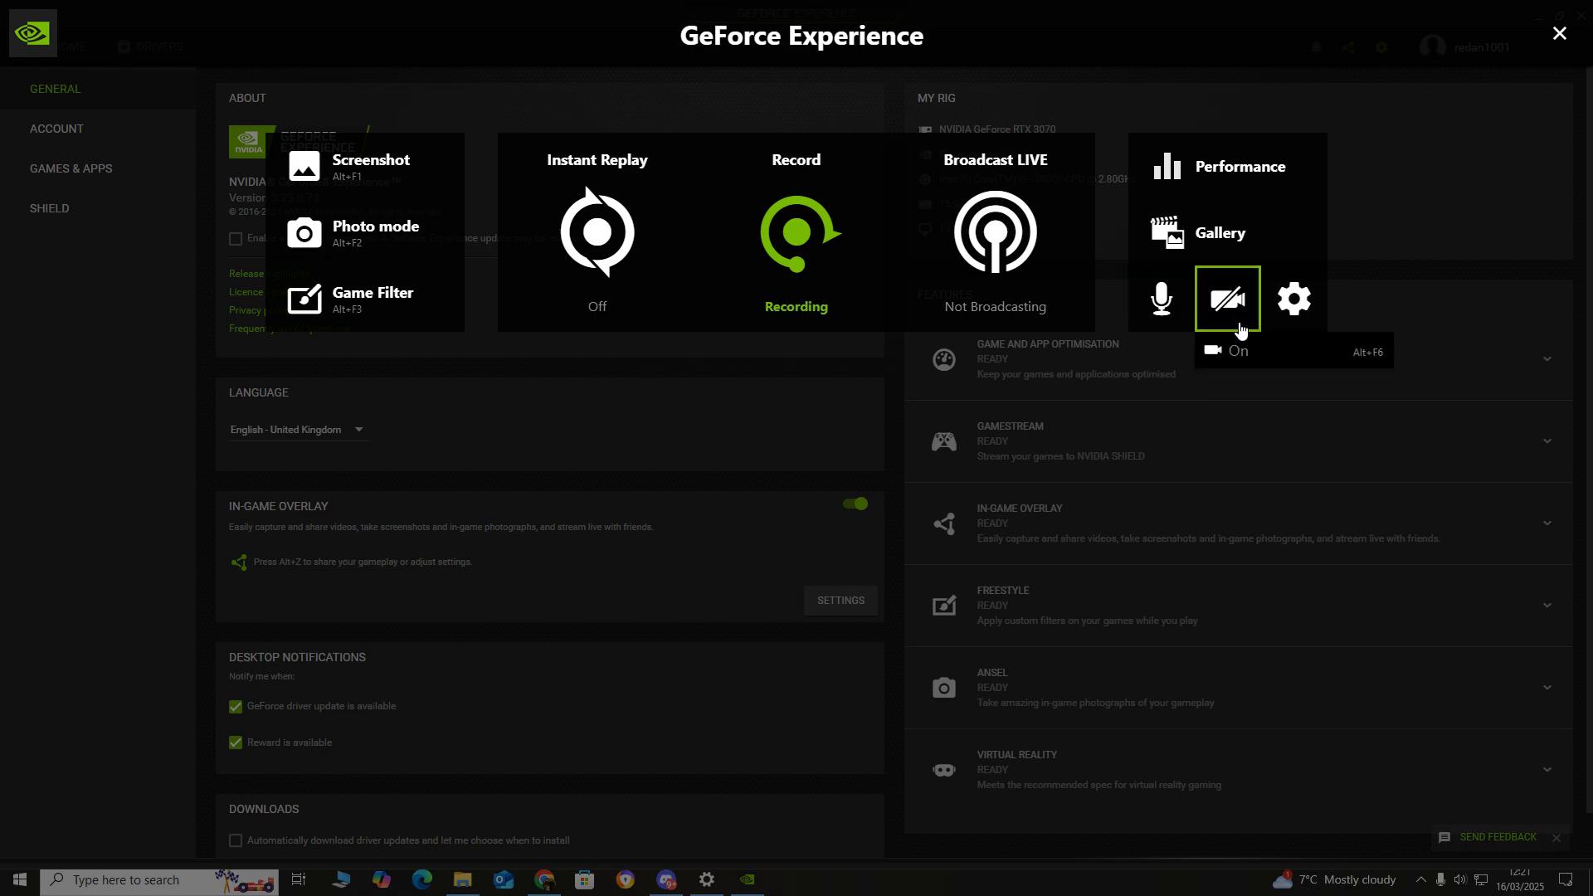
{"action": "left_click", "coordinate": [1248, 350]}
{"action": "left_click", "coordinate": [1295, 302]}
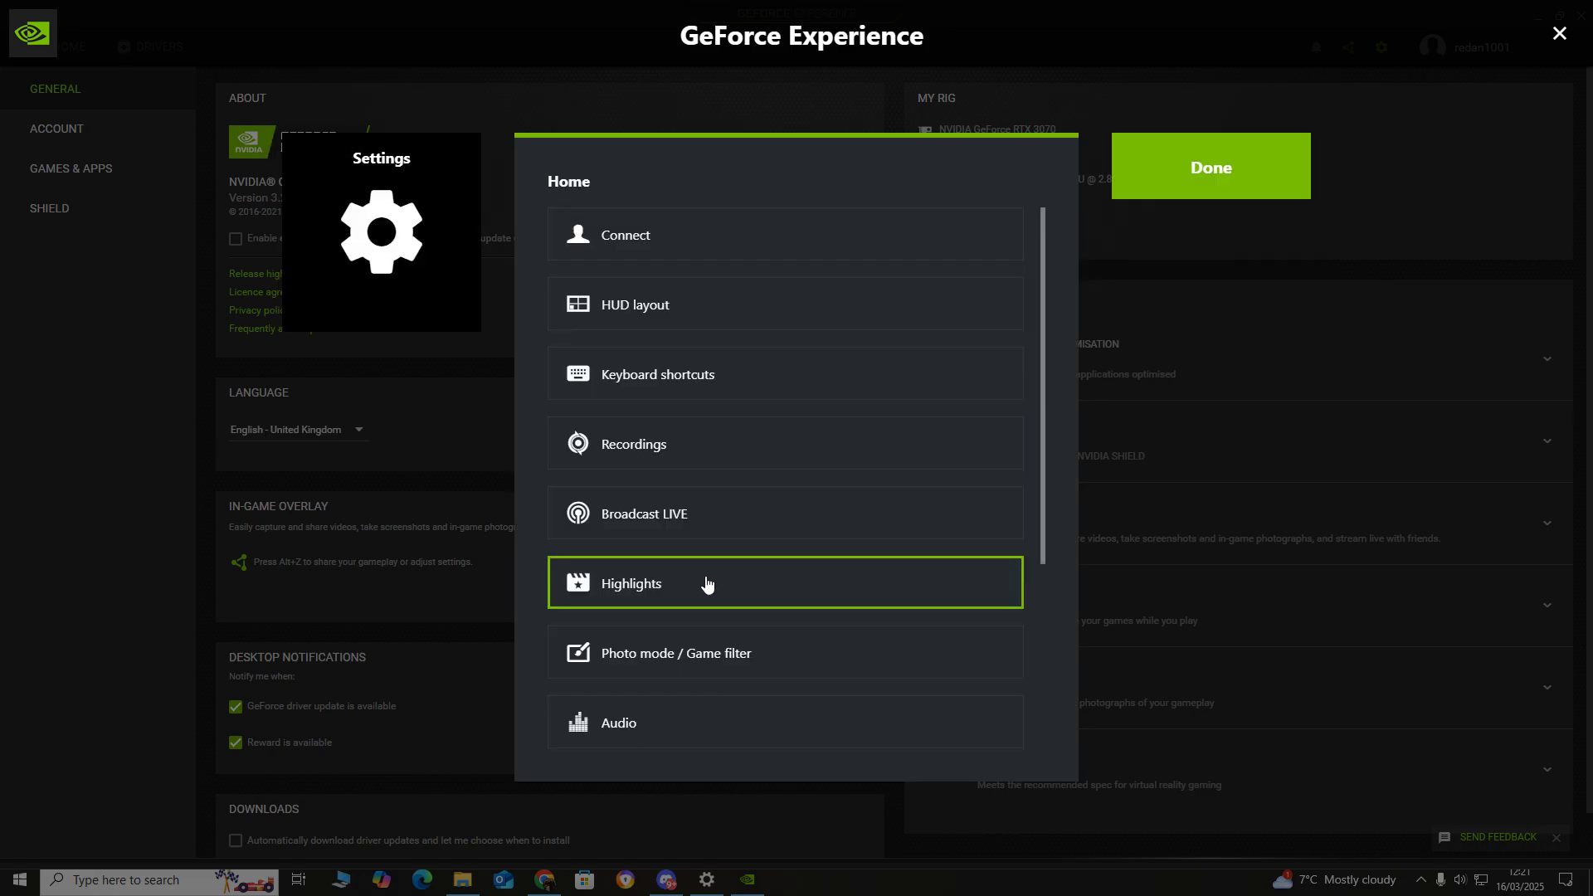
{"action": "scroll", "coordinate": [708, 582], "scroll_direction": "down", "scroll_amount": 3}
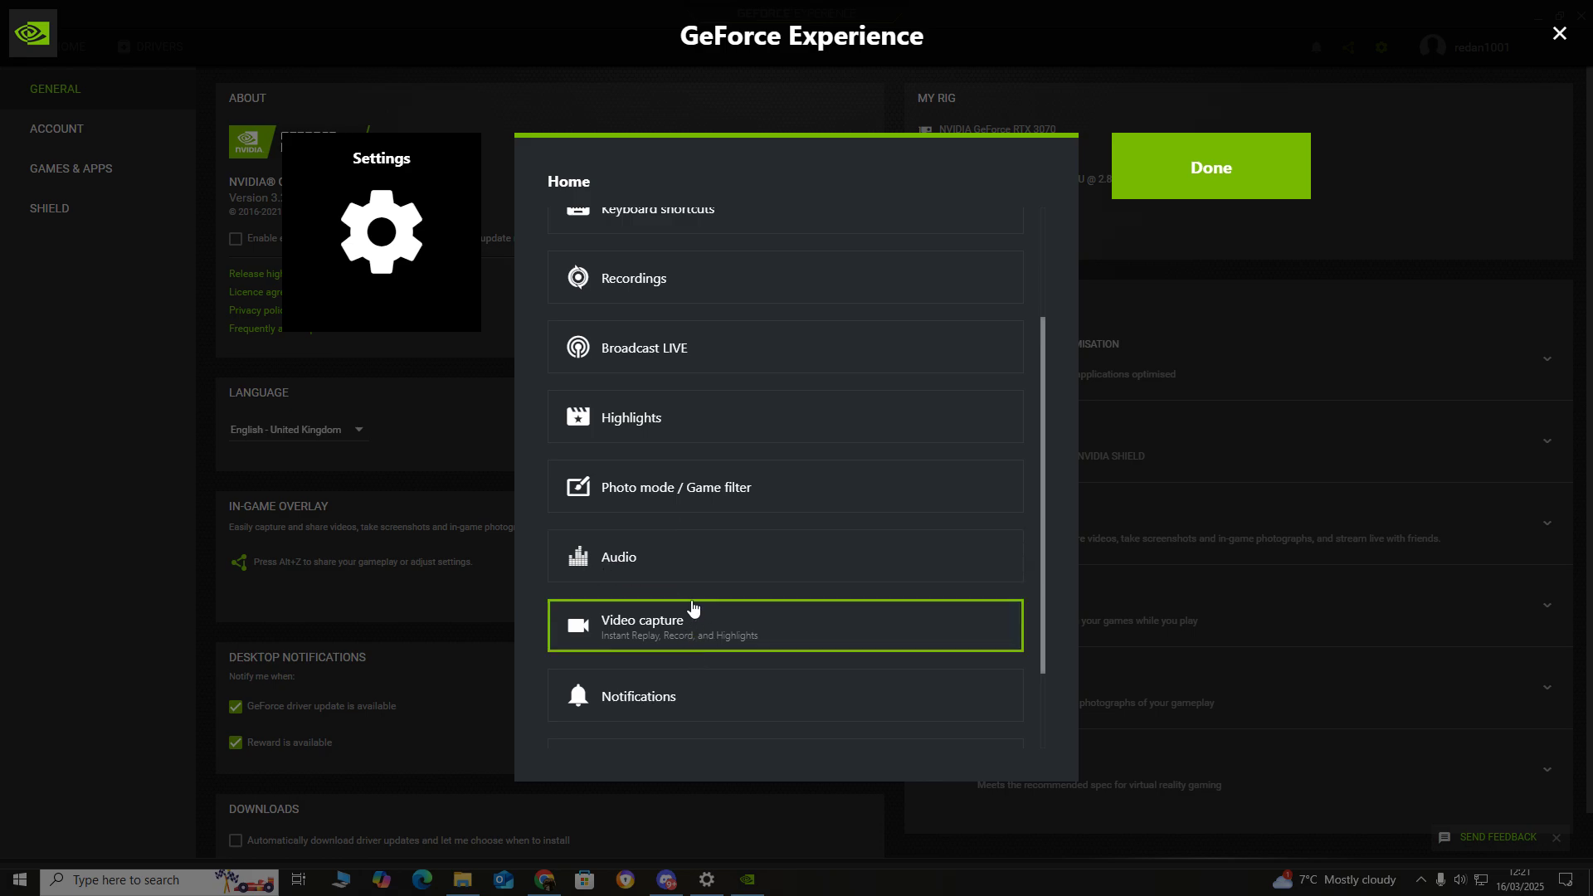
{"action": "scroll", "coordinate": [693, 629], "scroll_direction": "down", "scroll_amount": 1}
{"action": "scroll", "coordinate": [692, 633], "scroll_direction": "up", "scroll_amount": 3}
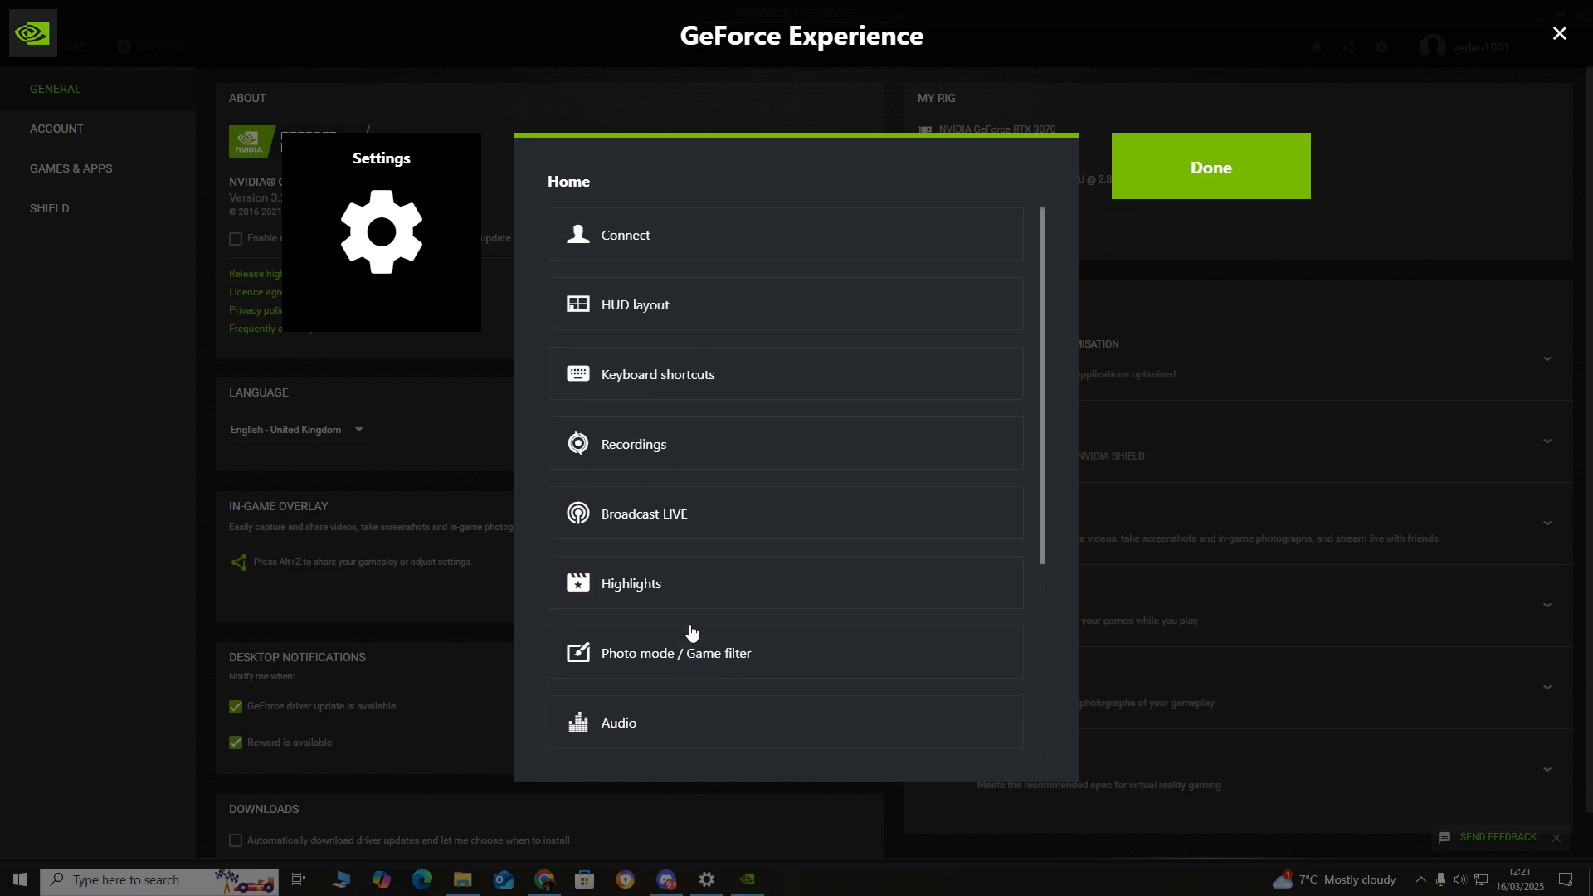
Close Settings Home, returning to the main overlay with recording still active.
{"action": "left_click", "coordinate": [1211, 167]}
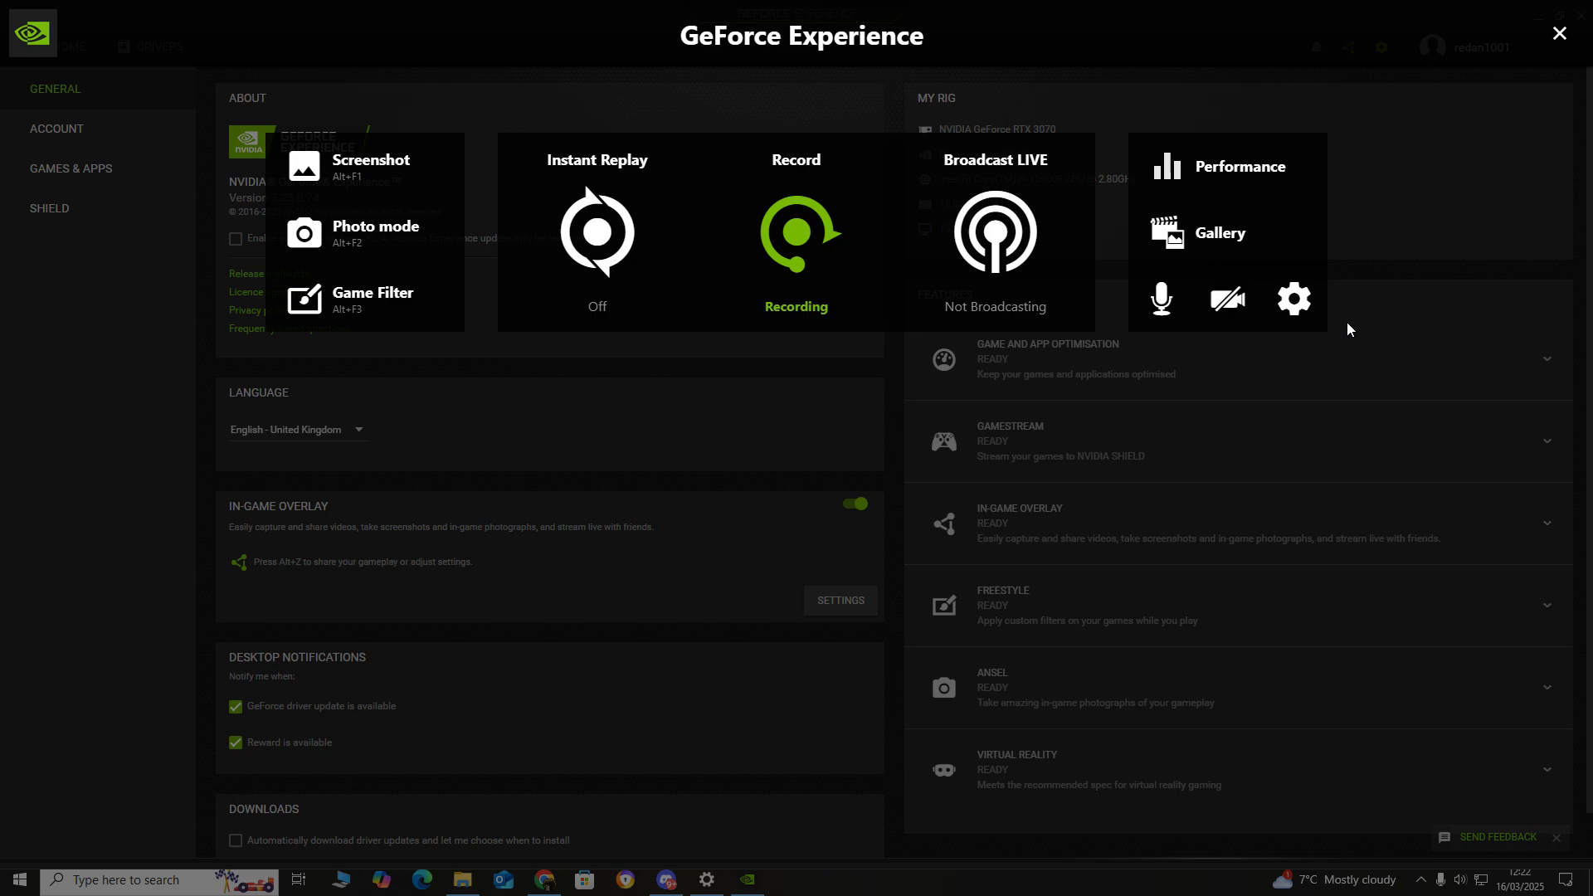
{"action": "key", "text": "Left"}
{"action": "key", "text": "Right"}
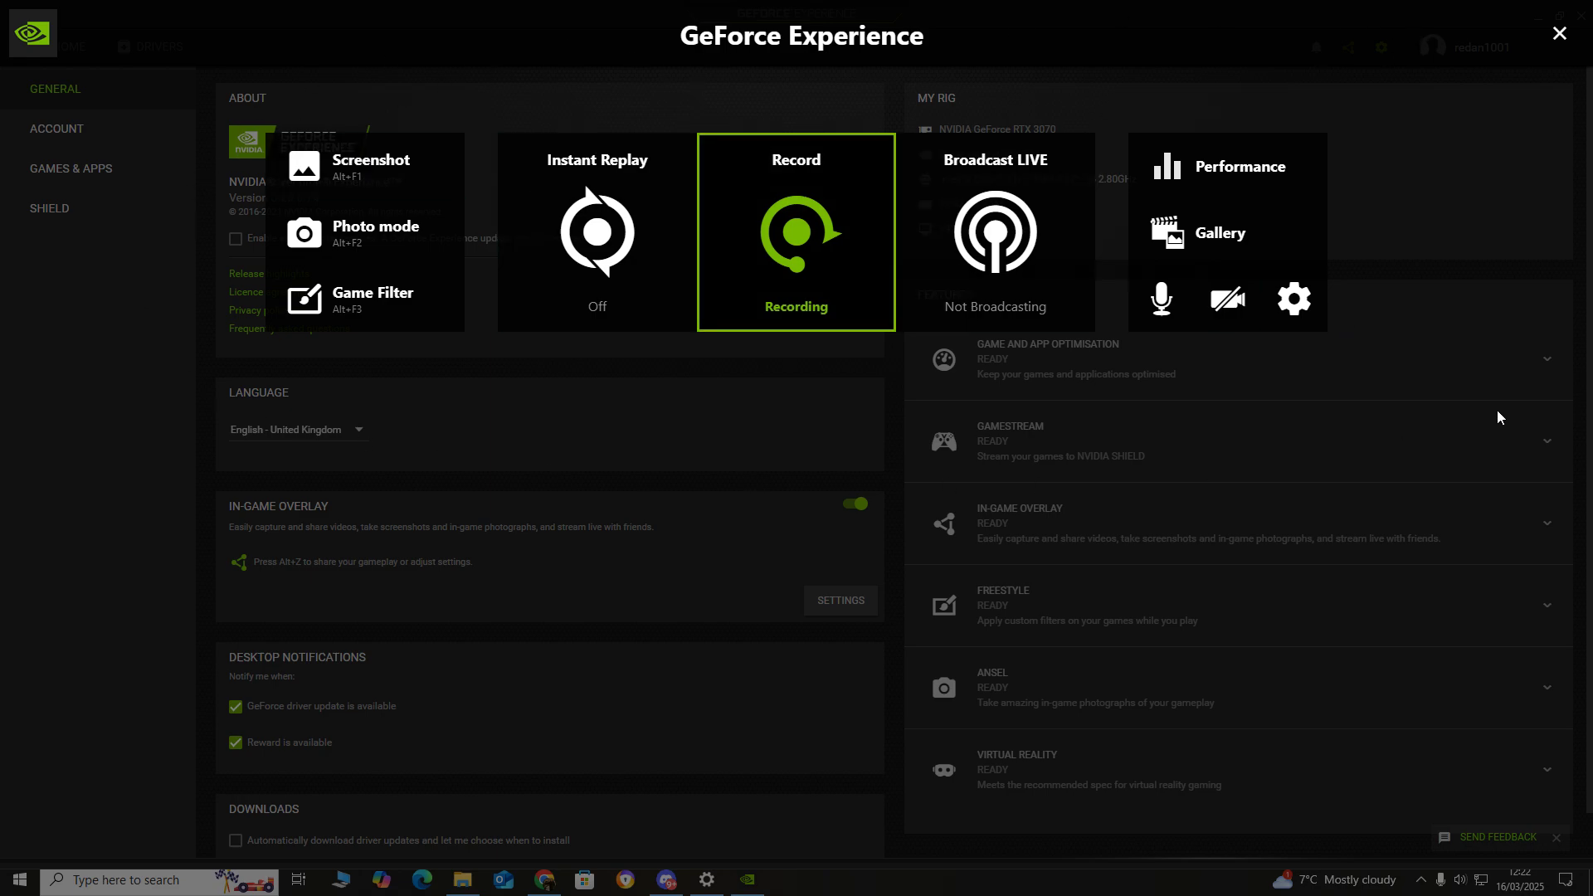